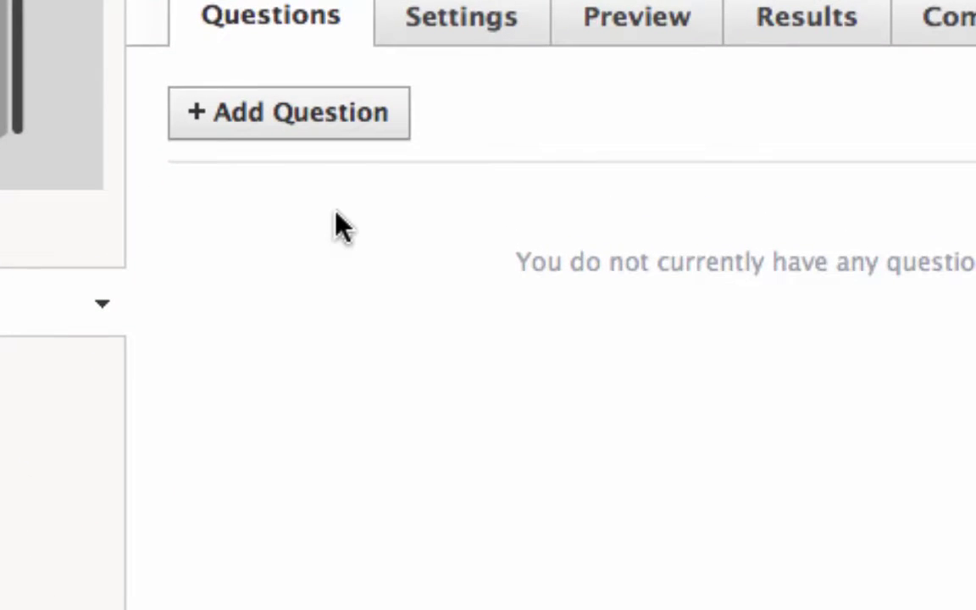
Step: Add a True/False question and bring up the YouTube search for its question body
click(294, 129)
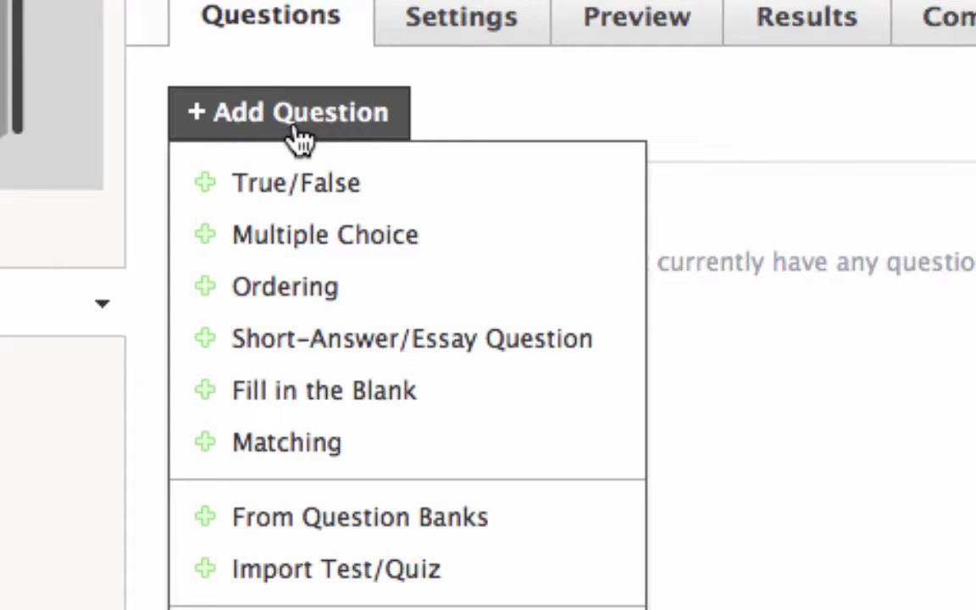
click(305, 187)
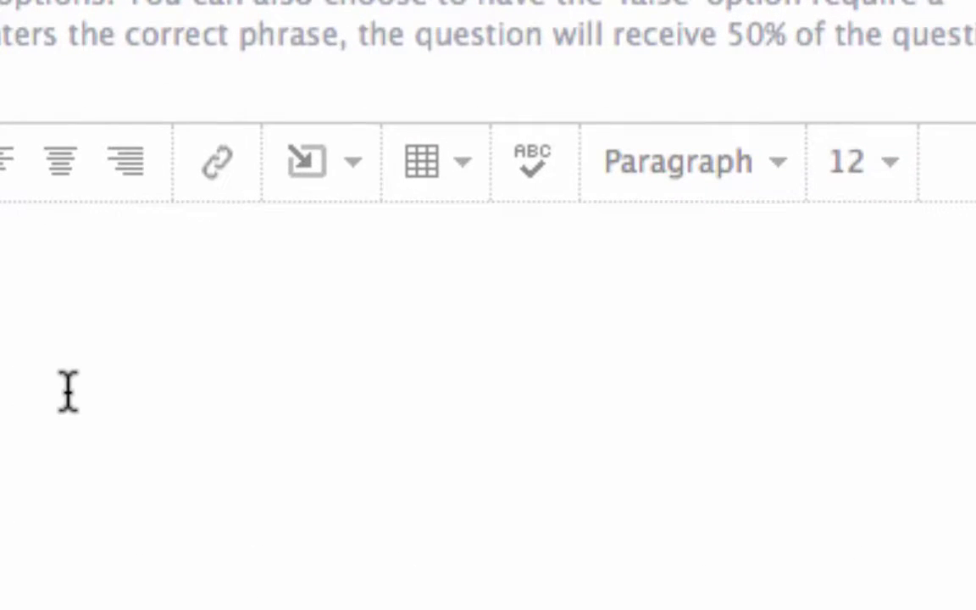
click(356, 180)
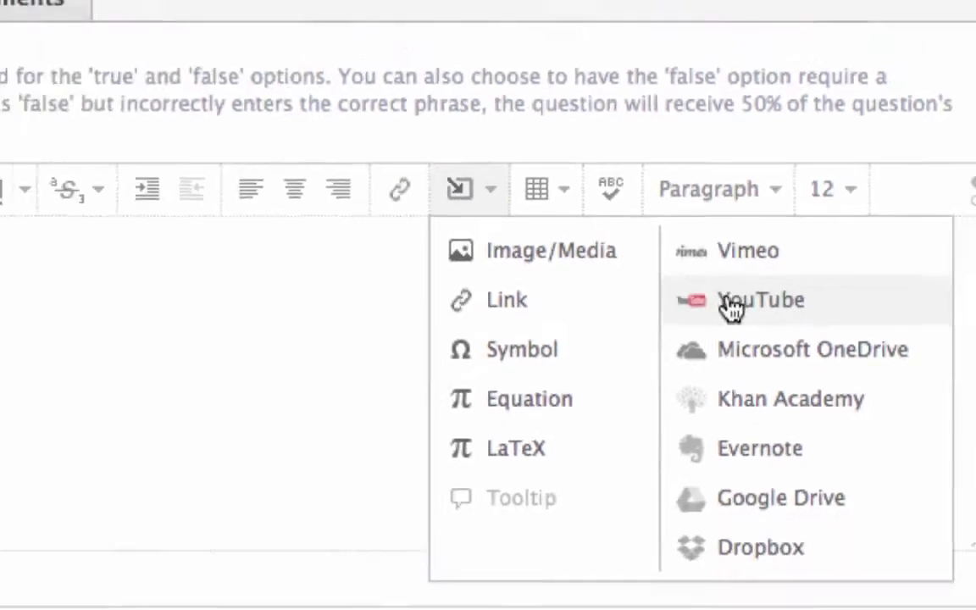
click(712, 332)
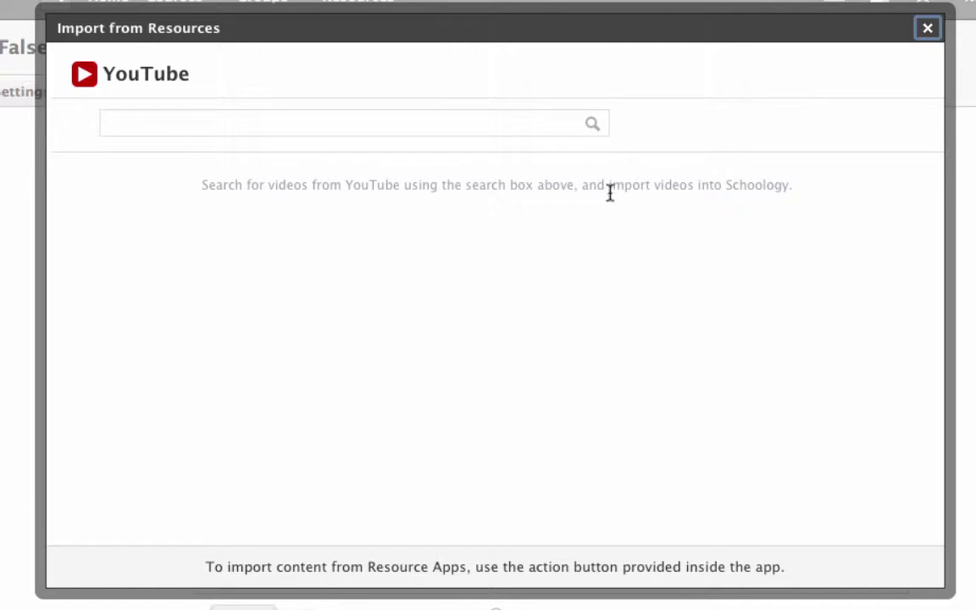
Step: Search YouTube for 'Knights who say "Ni!"' and embed the second result in the question
click(513, 125)
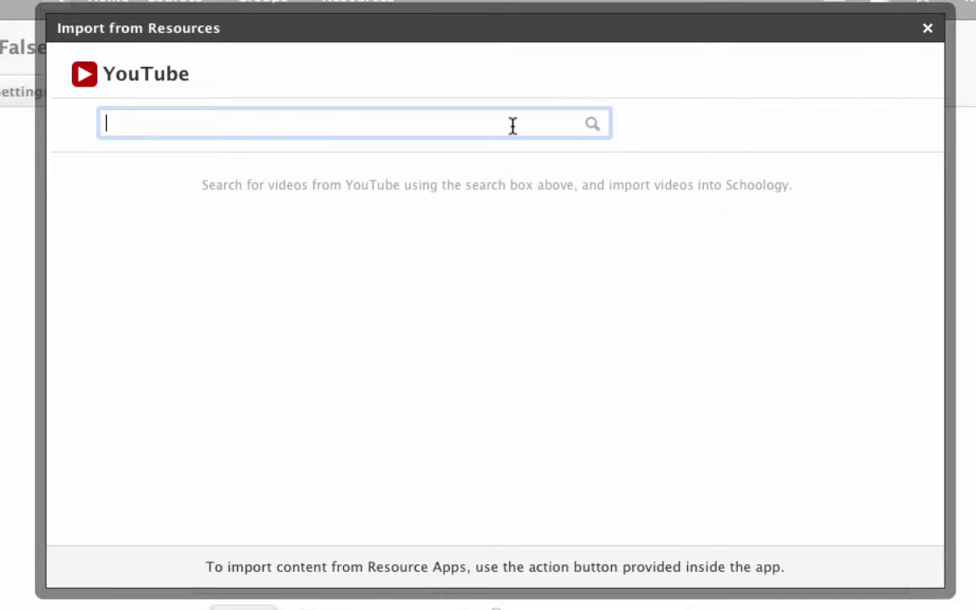
text(Knights who )
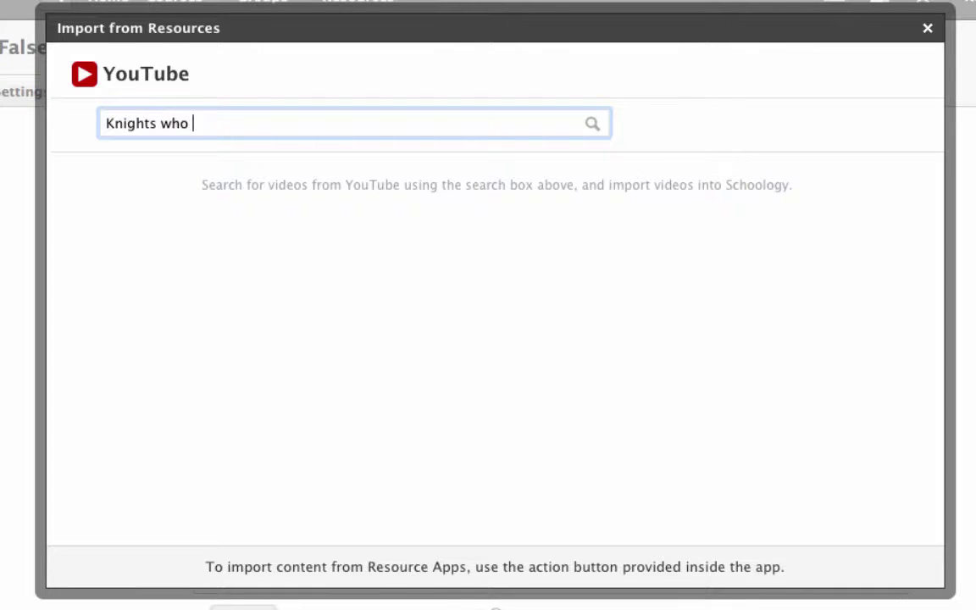
text(say "Ni!")
key(Return)
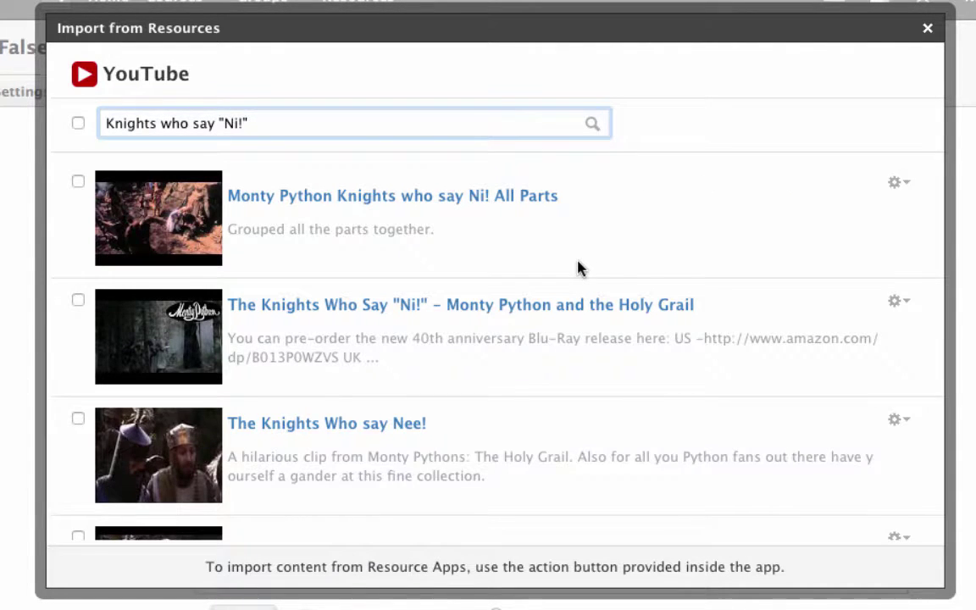
scroll(578, 268, down, 3)
scroll(578, 267, up, 2)
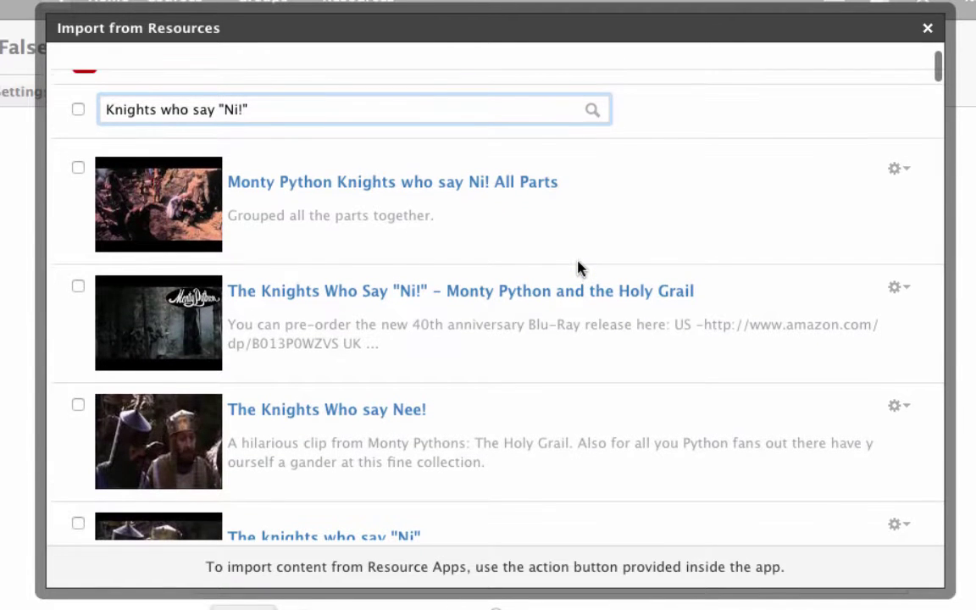
click(78, 287)
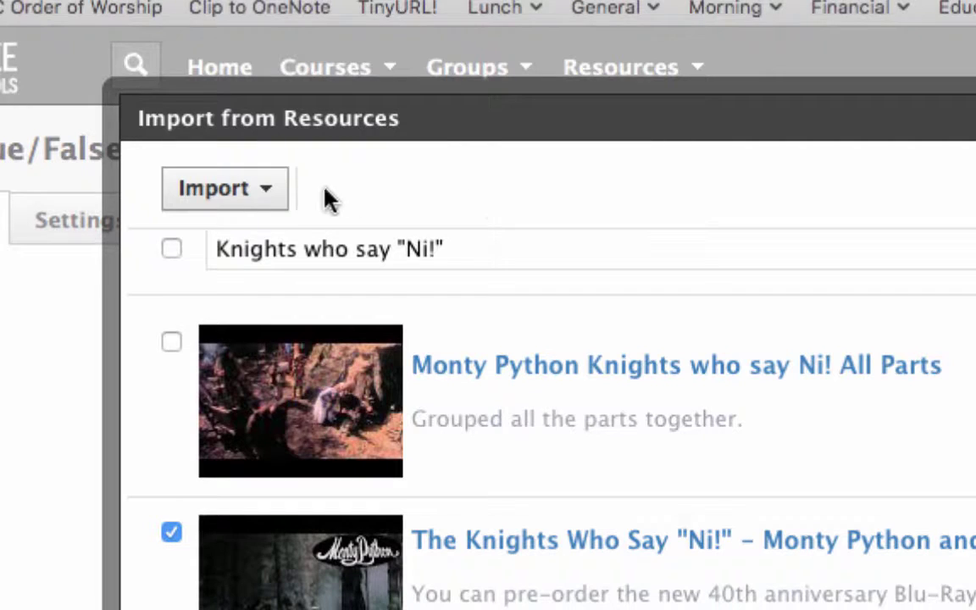
click(270, 200)
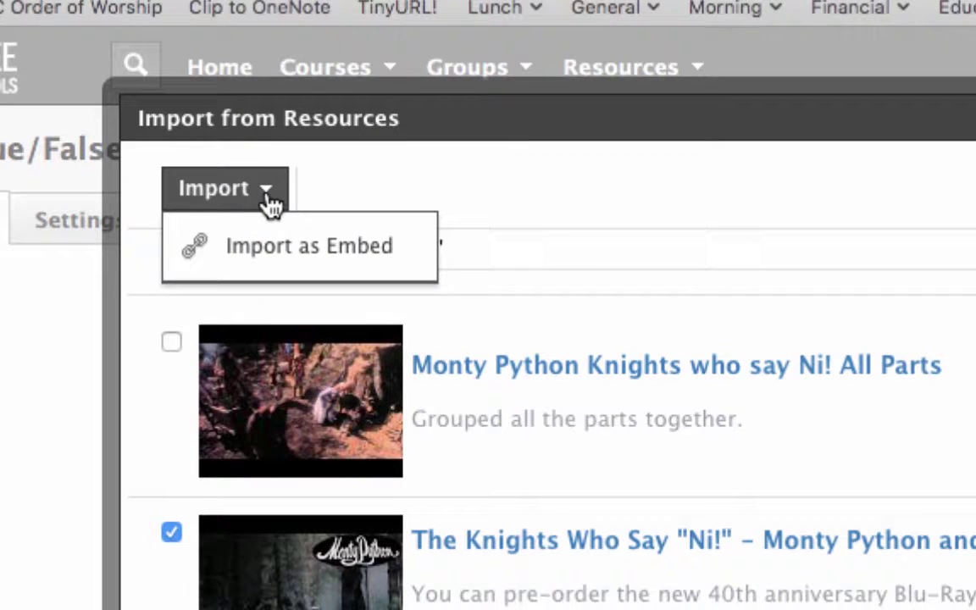
click(273, 264)
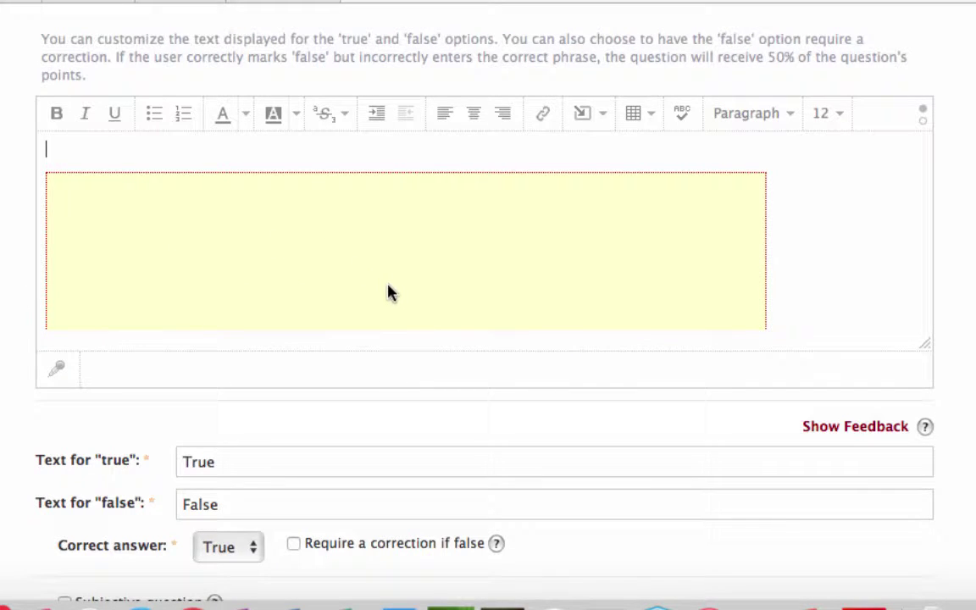
Step: Enter the question text 'Should you use this for classroom management?' above the embedded video
scroll(389, 290, down, 2)
scroll(389, 290, up, 2)
click(198, 159)
text(Should you use t)
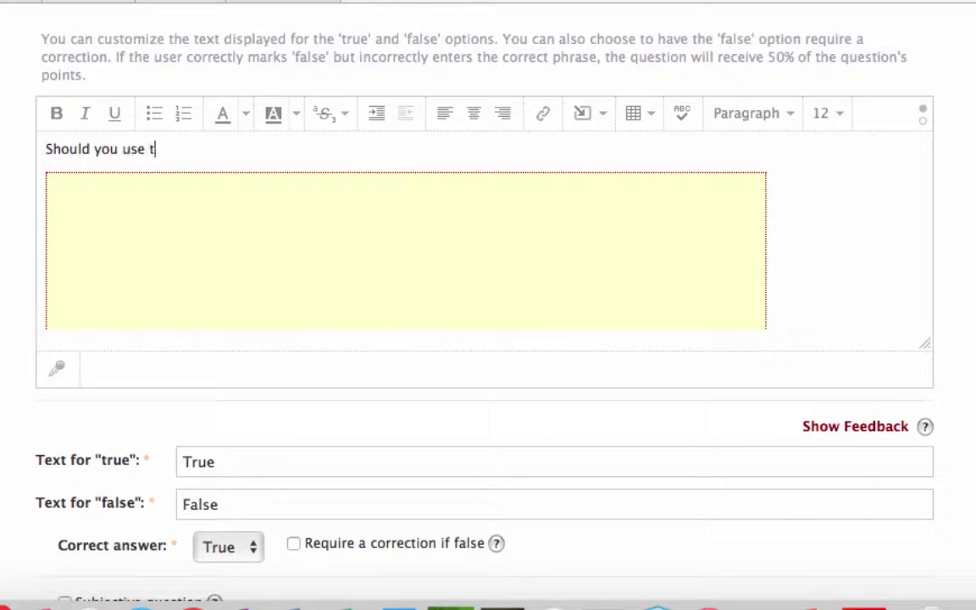
text(his for classro)
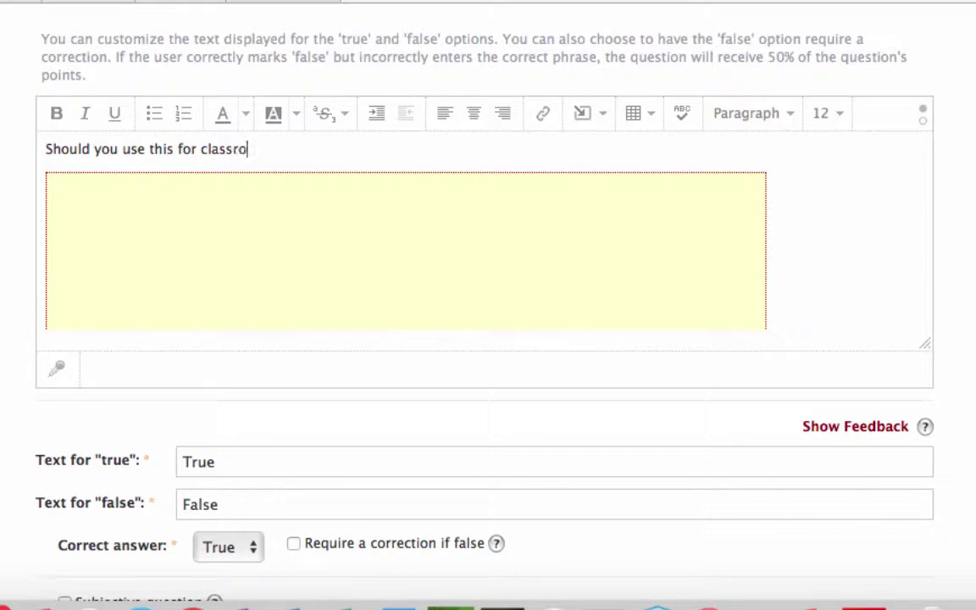
text(om management?)
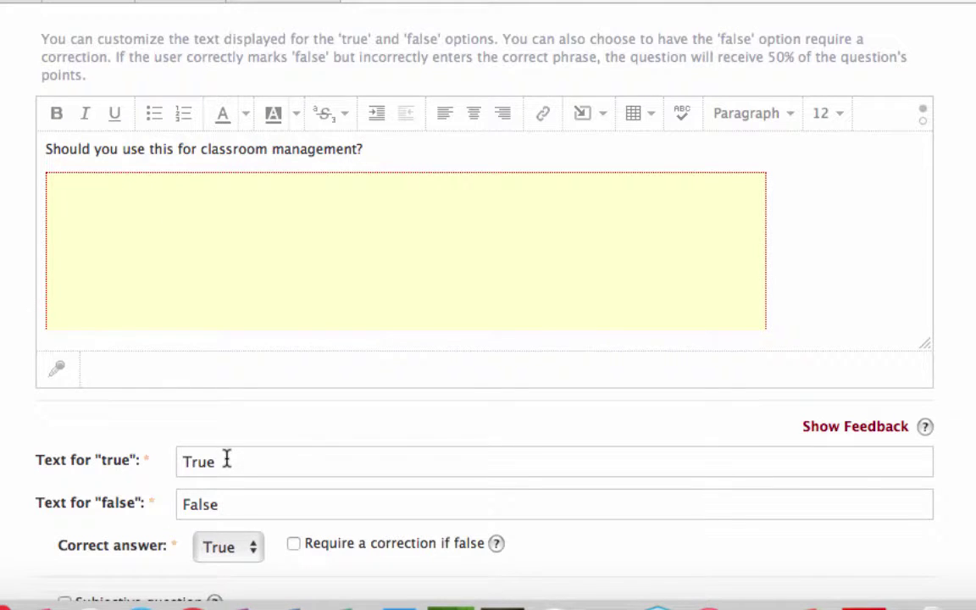
Step: Save the True/False question and switch to the quiz Preview
scroll(17, 424, down, 2)
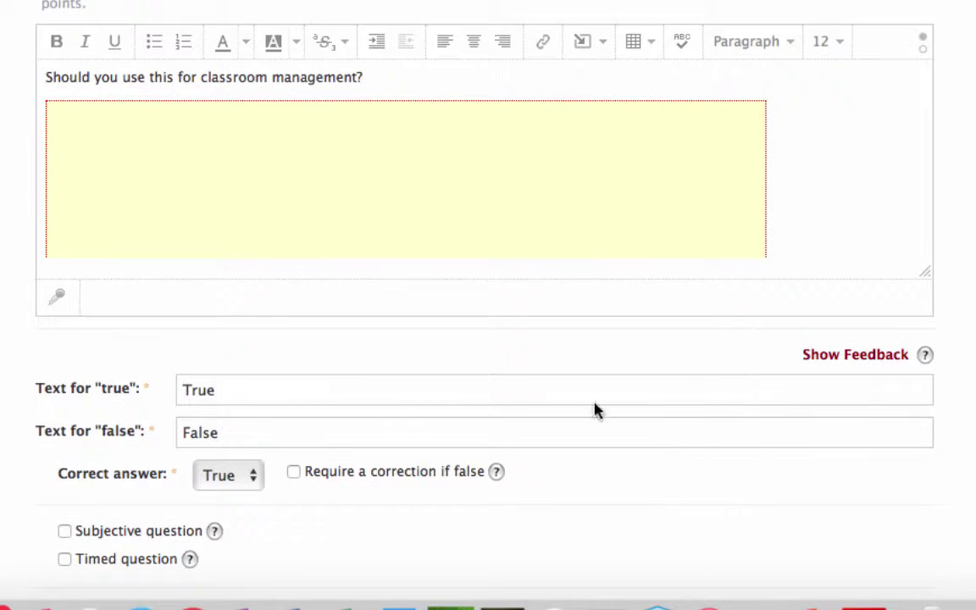
scroll(207, 469, down, 5)
scroll(424, 338, down, 2)
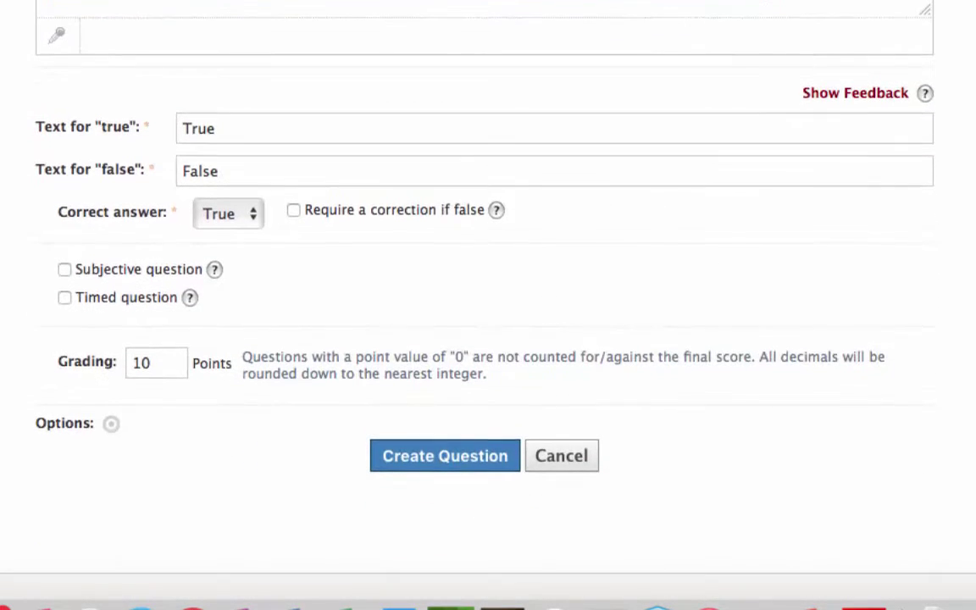
click(435, 462)
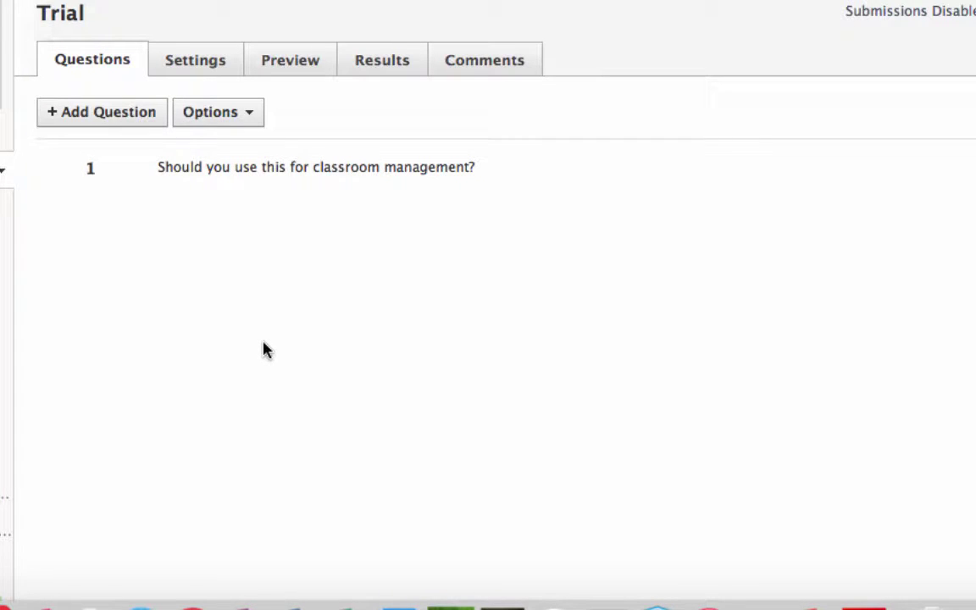
click(296, 71)
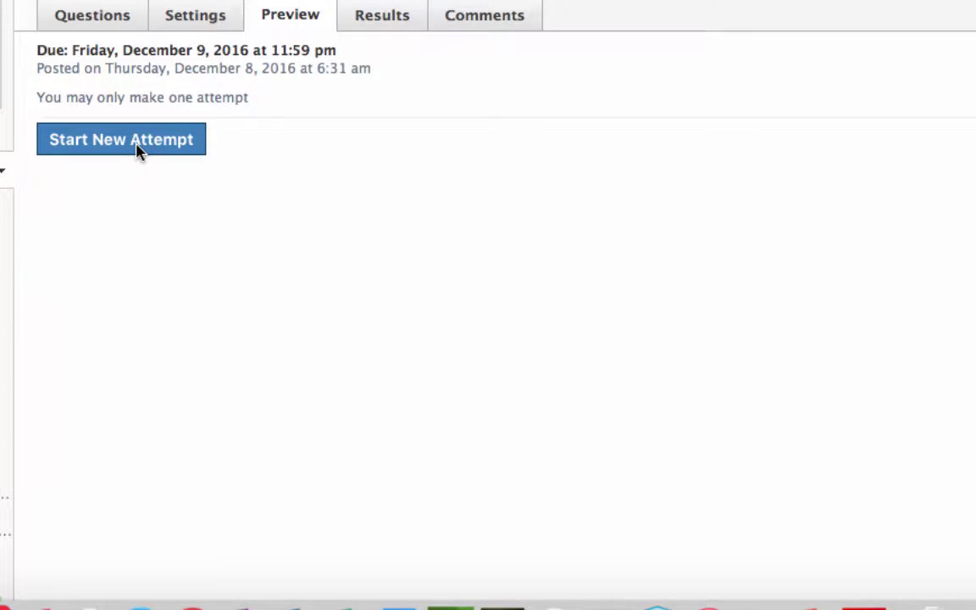
Step: Start a preview attempt and briefly play, then pause, the embedded Monty Python clip
click(136, 144)
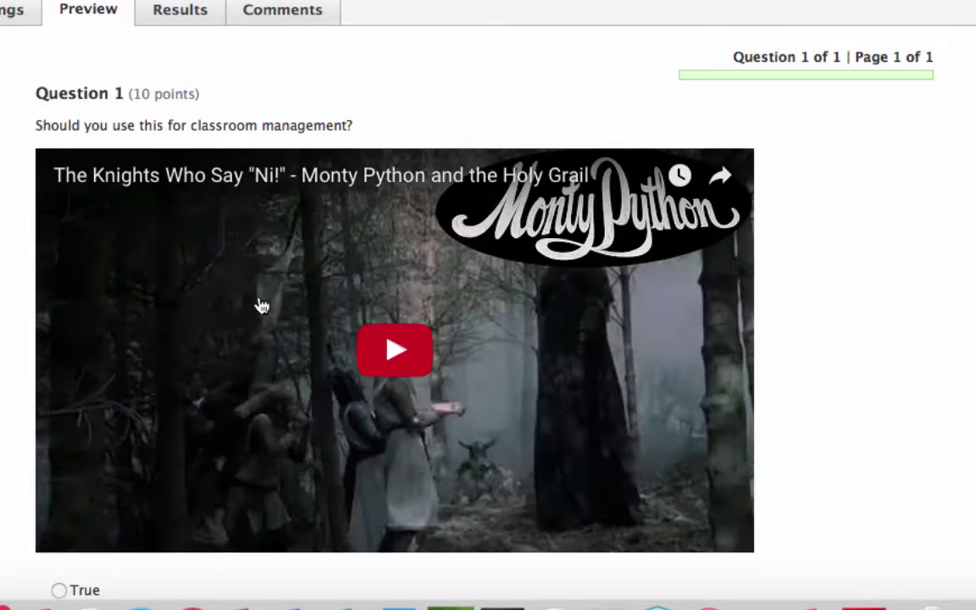
scroll(257, 305, down, 2)
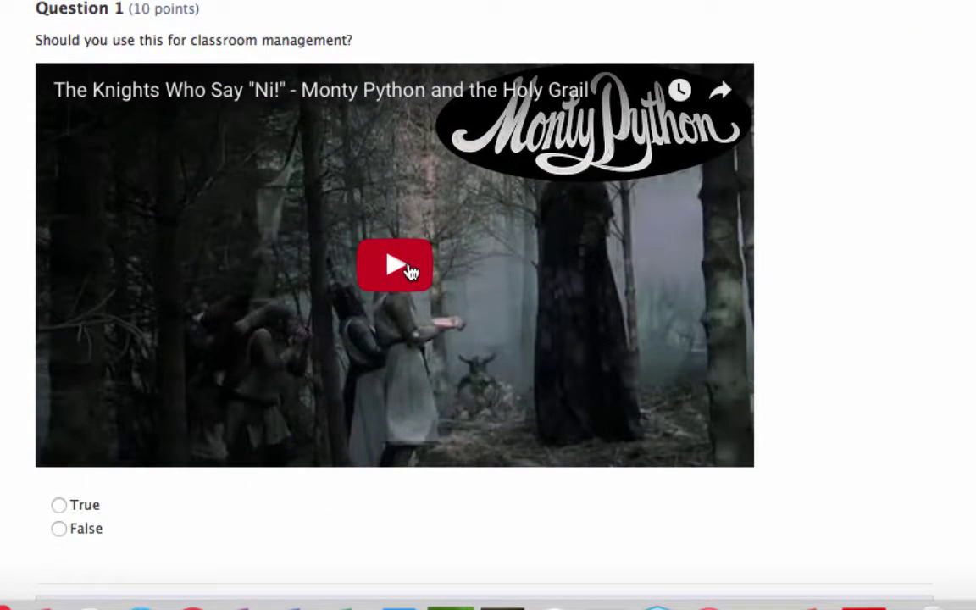
click(409, 269)
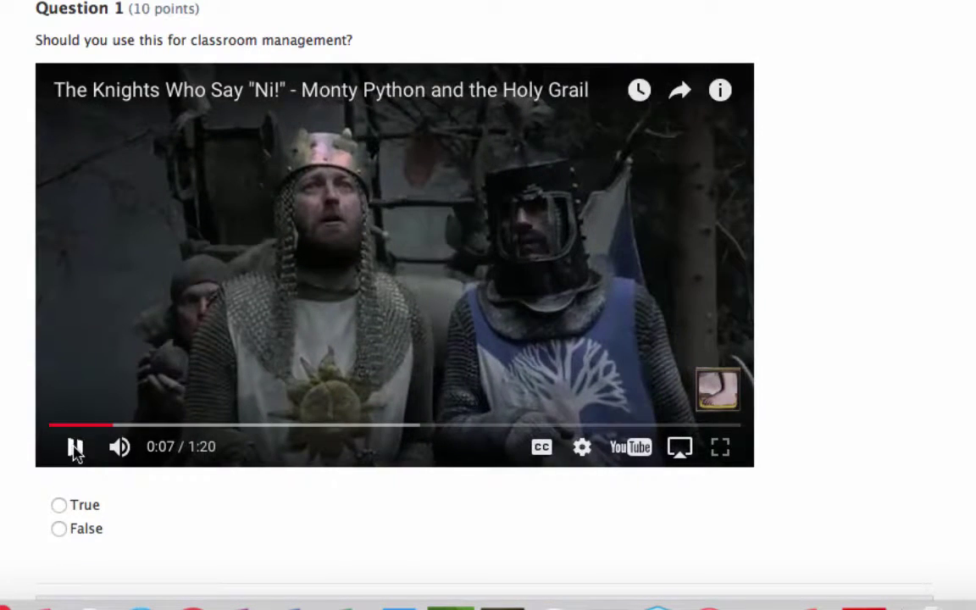
click(75, 449)
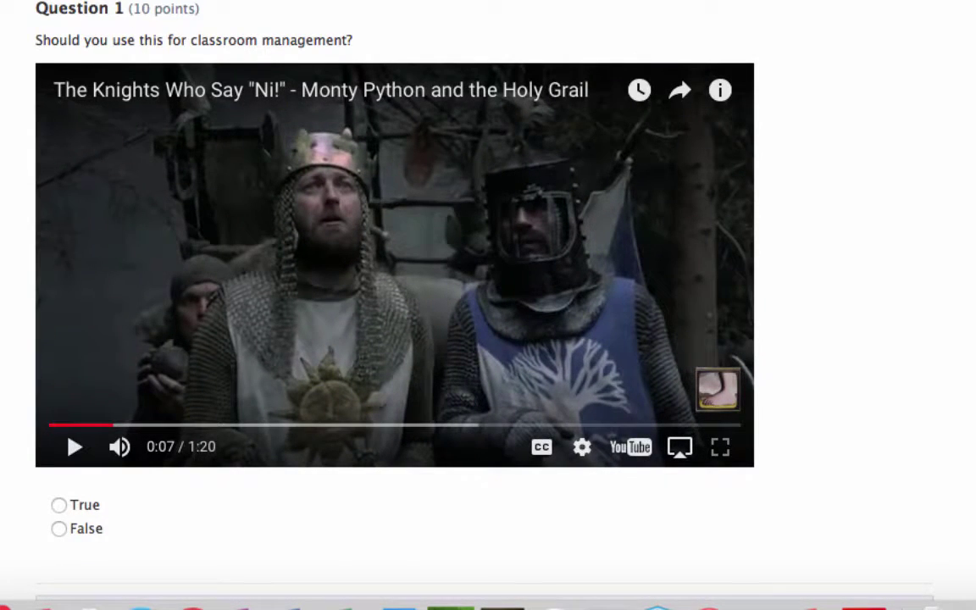
scroll(59, 388, down, 1)
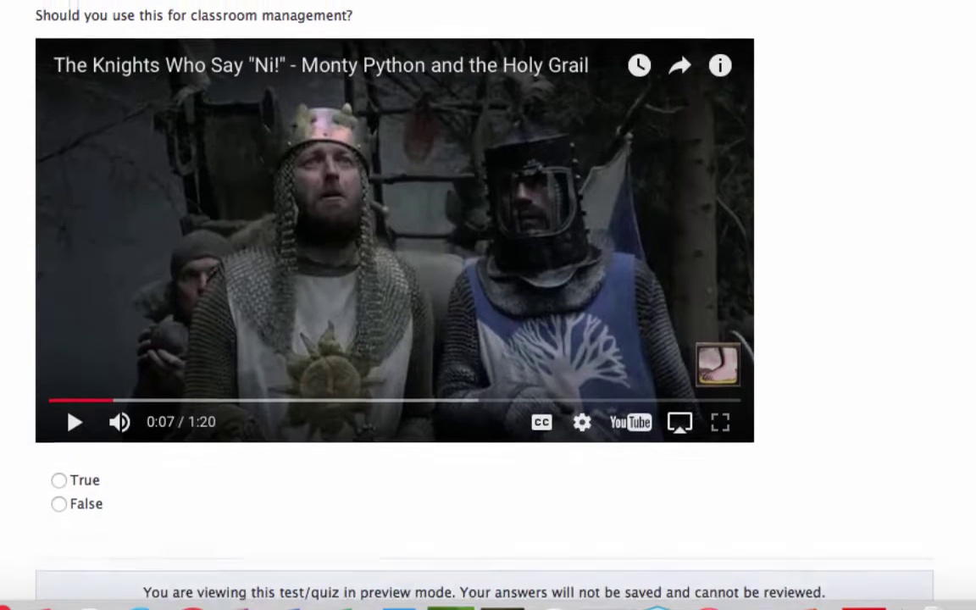
scroll(59, 366, up, 3)
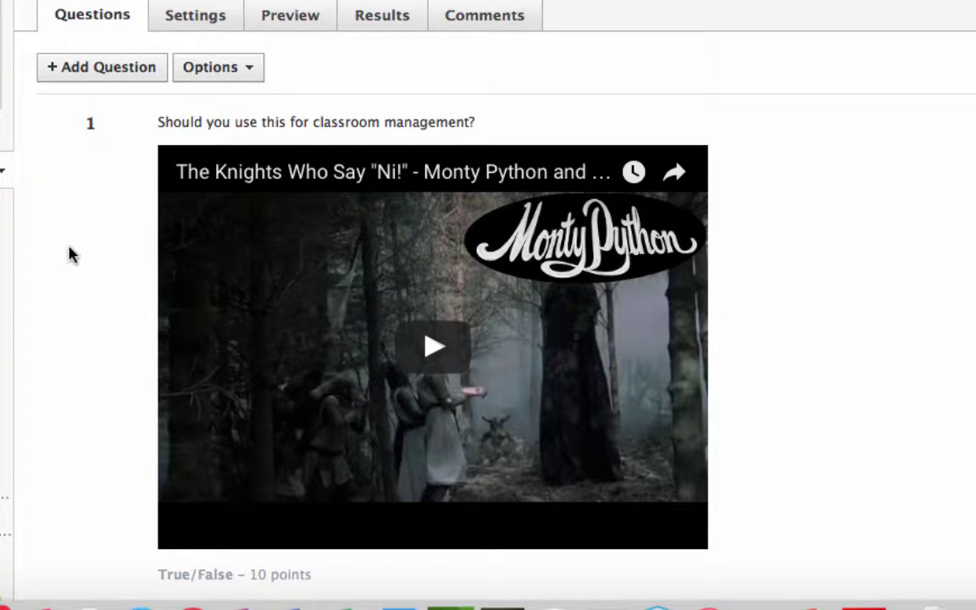
Step: Add a Multiple Choice question with four empty answer choices
click(104, 68)
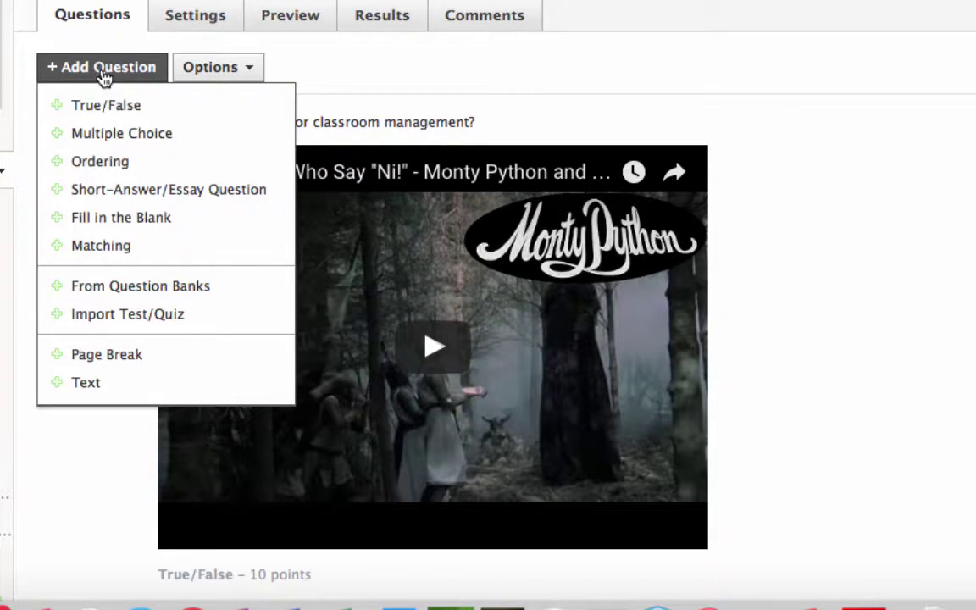
click(110, 136)
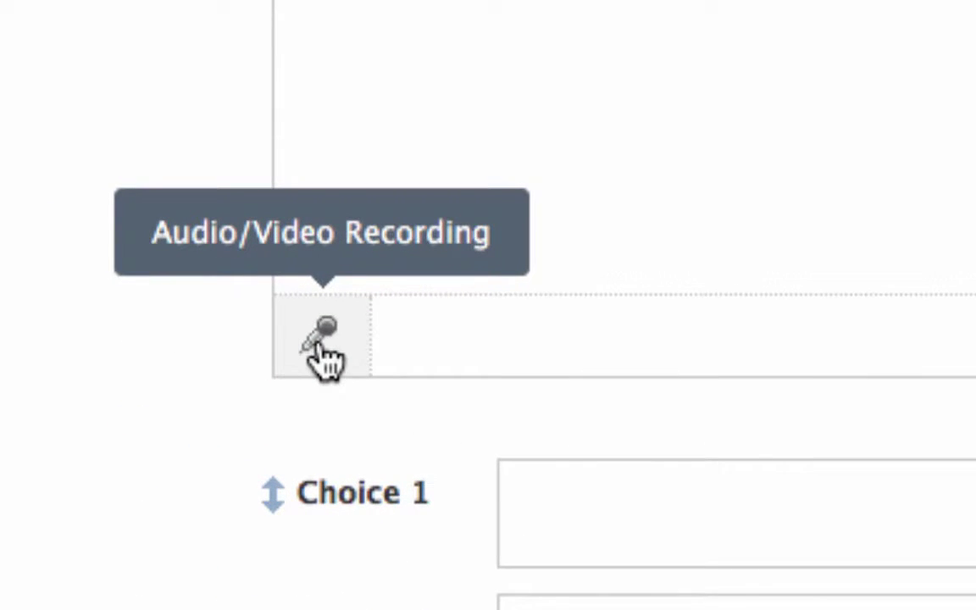
Step: Record a six-second audio-only clip, play it back, and insert it into the question
click(321, 343)
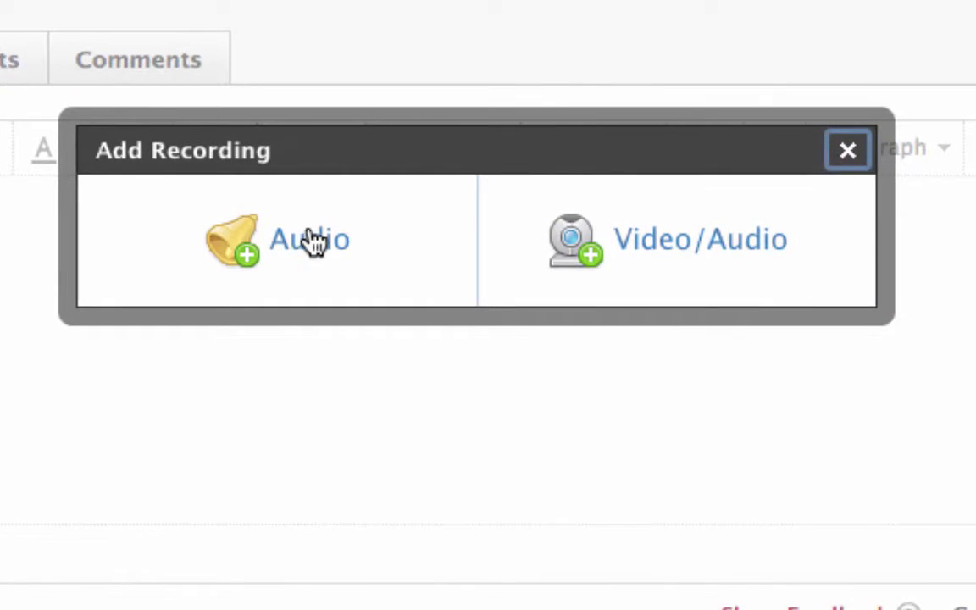
click(314, 243)
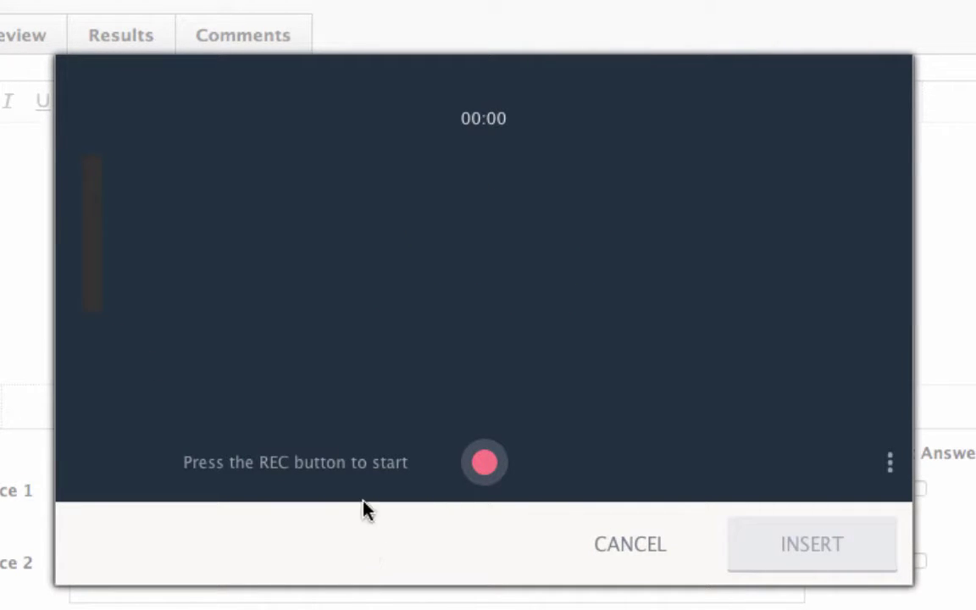
click(485, 464)
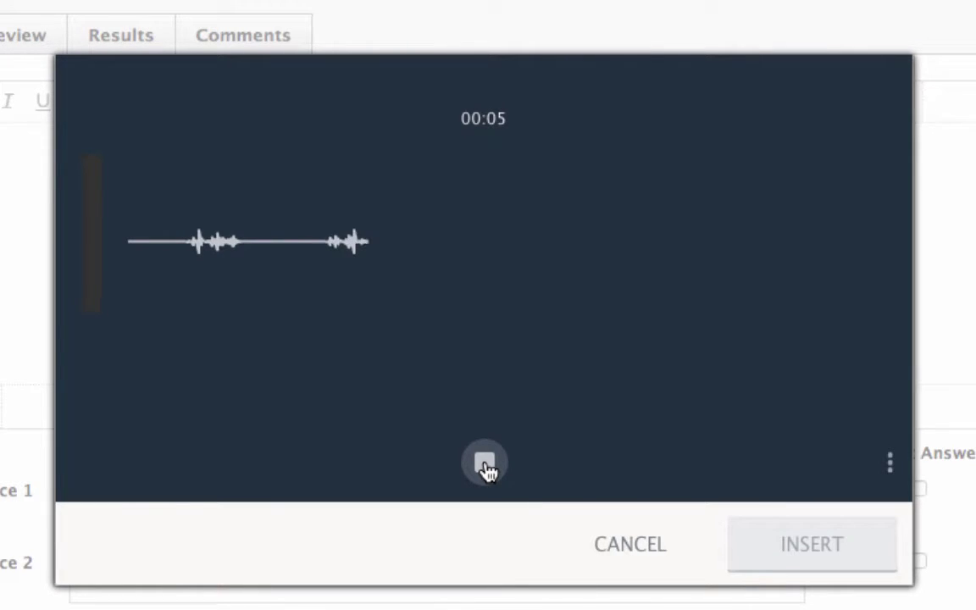
click(485, 464)
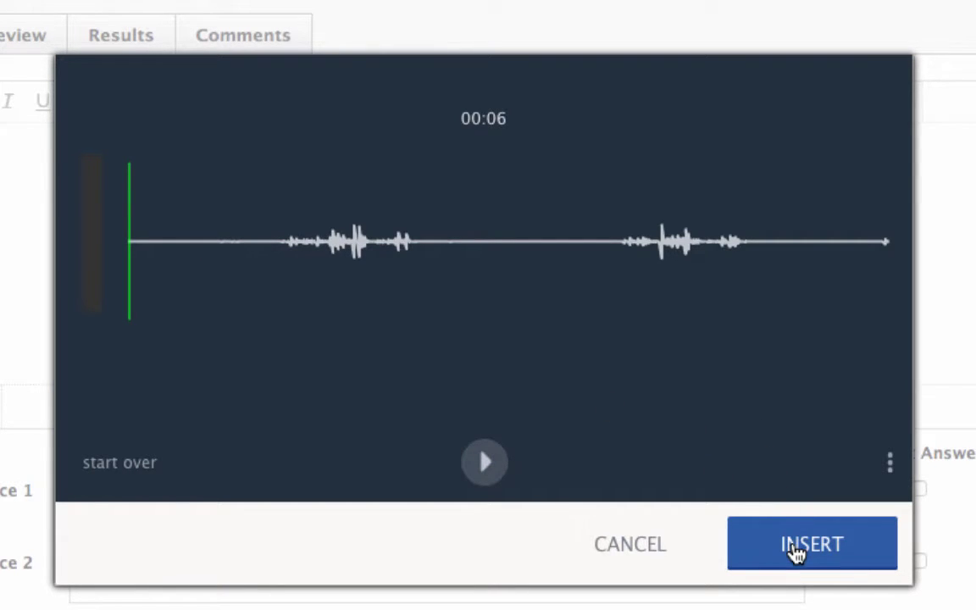
click(485, 464)
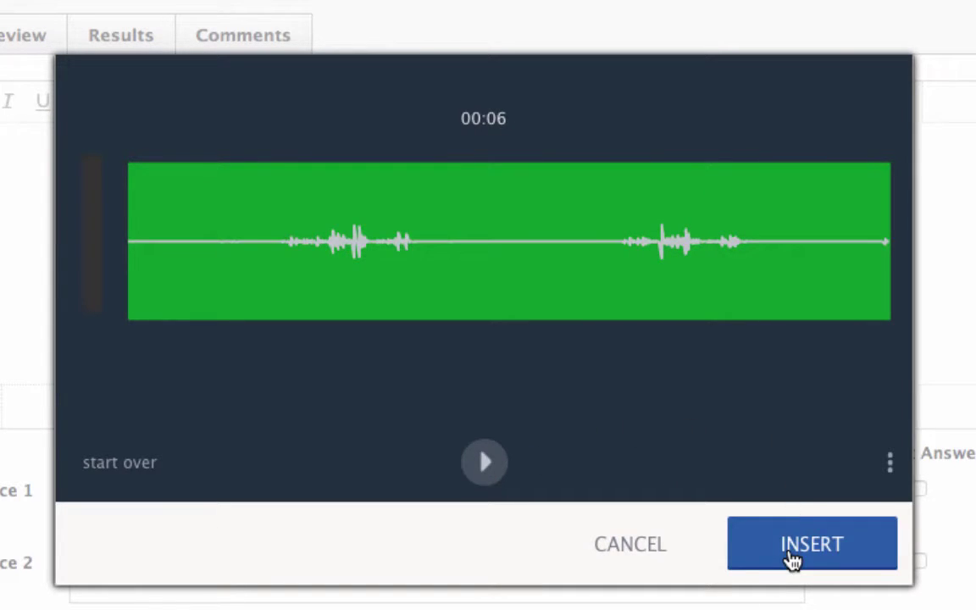
click(792, 559)
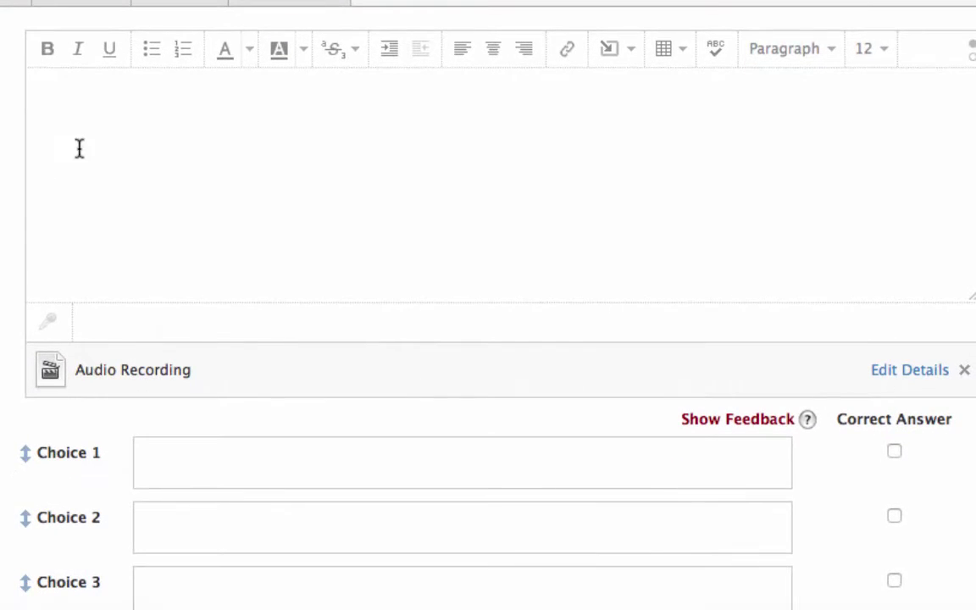
Step: Enter the prompt 'Please respond.' and make first choice 'Me llamo Rod.' the correct answer
click(101, 108)
text(Please resp)
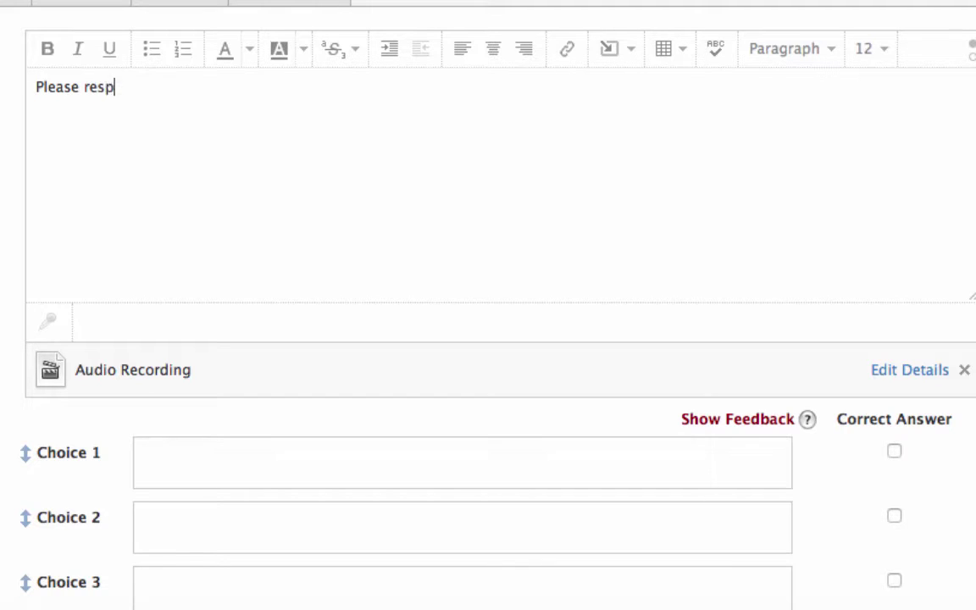
text(ond.)
click(203, 457)
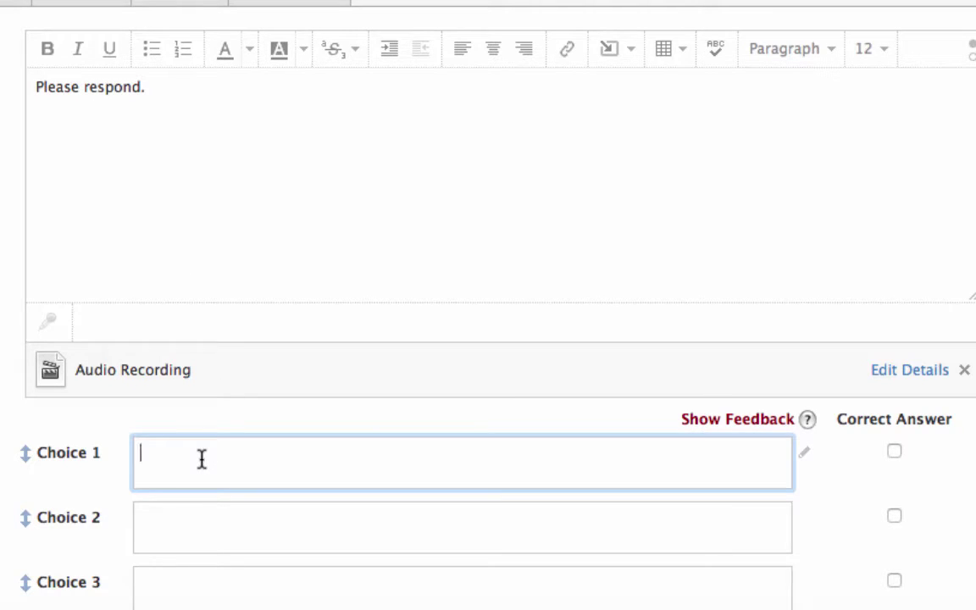
text(Me llamo Rod.)
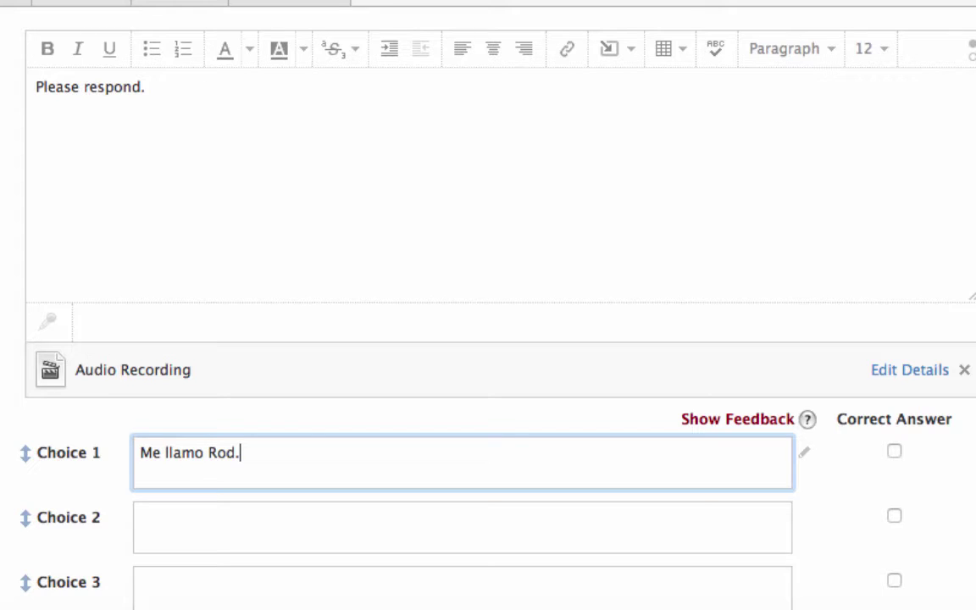
click(894, 451)
Step: Type distractor text into answer choices 2, 3 and 4, including 'Choice 3'
click(386, 530)
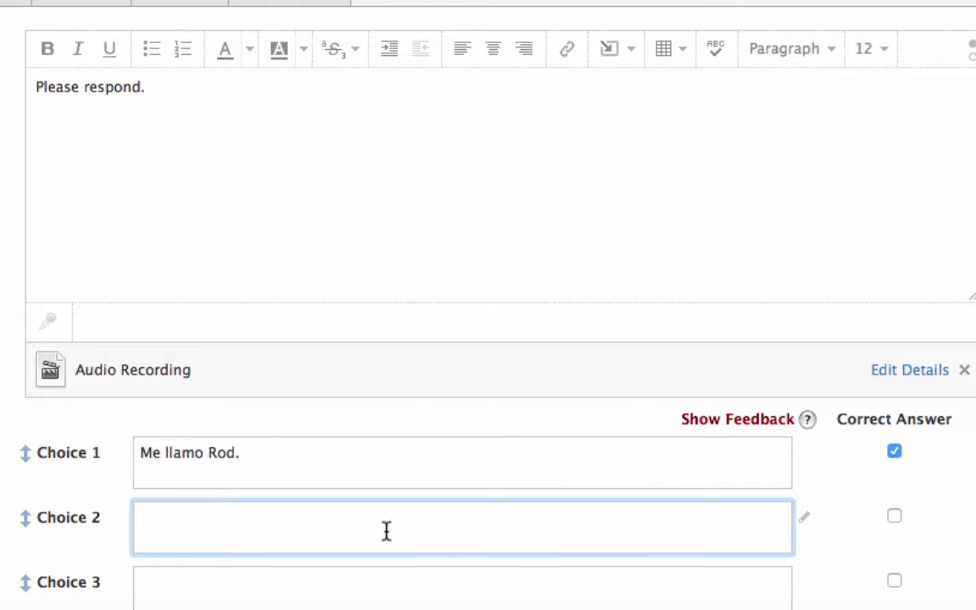
text(Go Aw)
key(BackSpace)
key(BackSpace)
text(aw)
scroll(488, 305, down, 3)
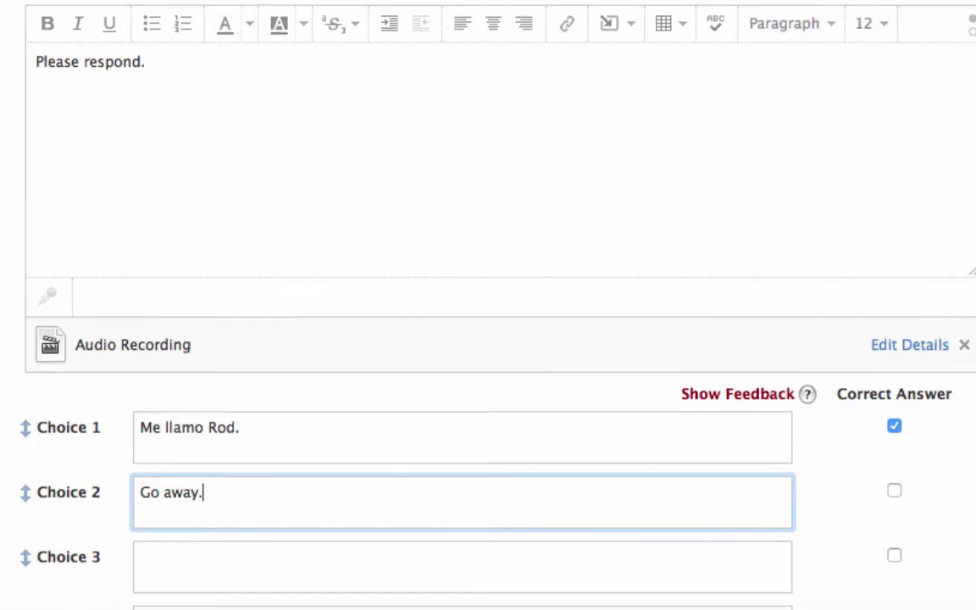
scroll(126, 290, down, 3)
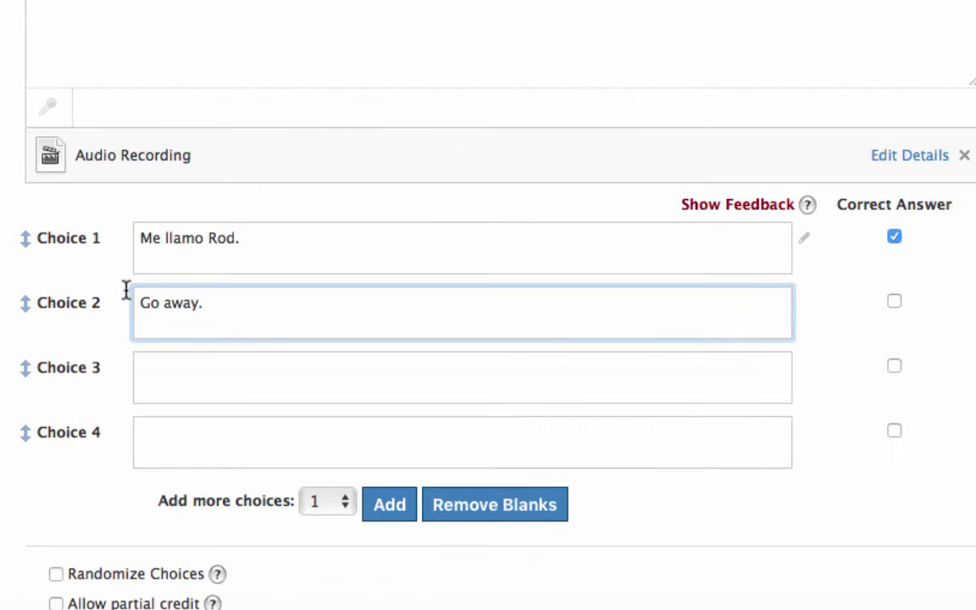
click(188, 398)
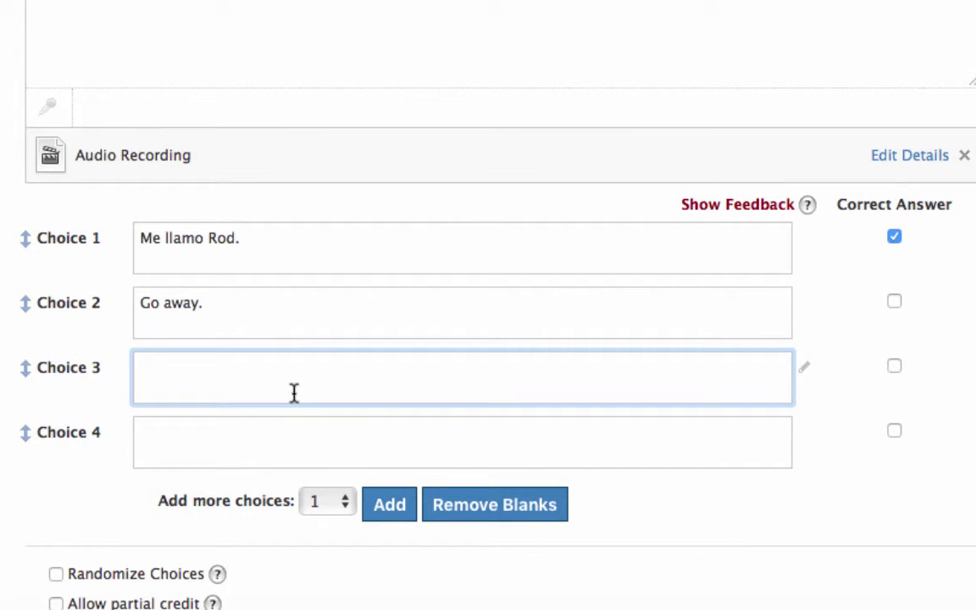
text(Choice 3)
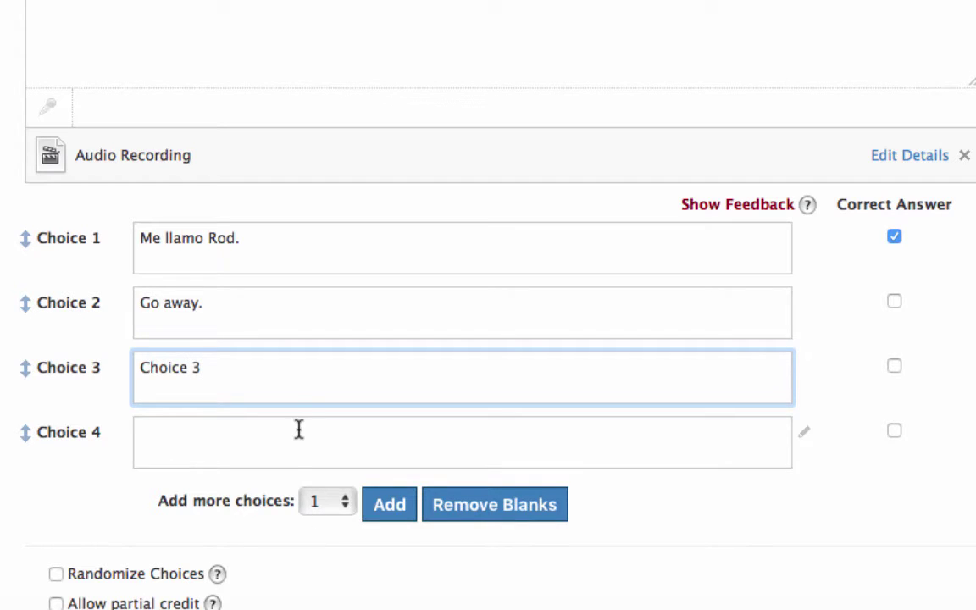
click(298, 429)
text(Choice 4)
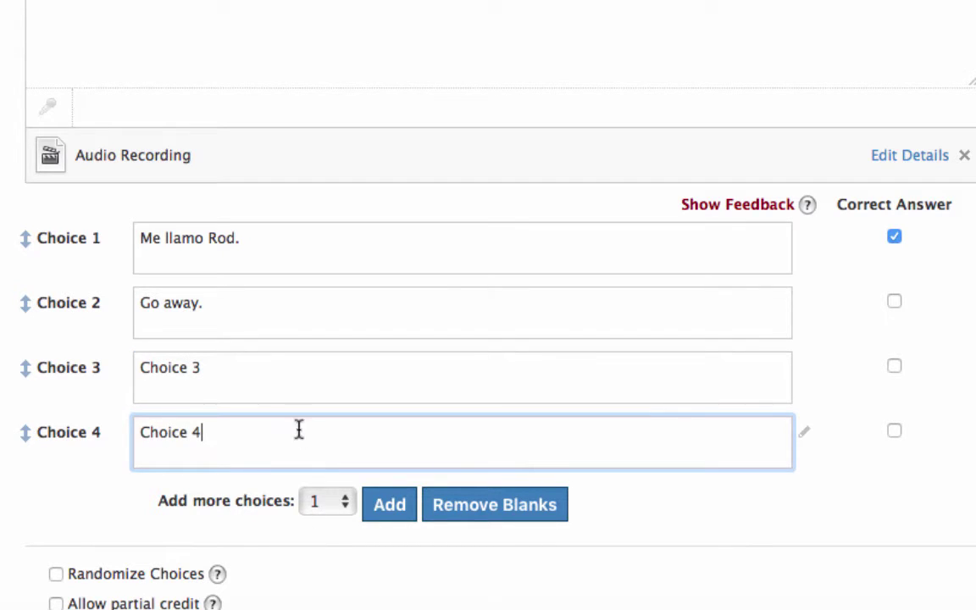
Step: Turn on Randomize Choices and save the multiple-choice question to the quiz
click(56, 574)
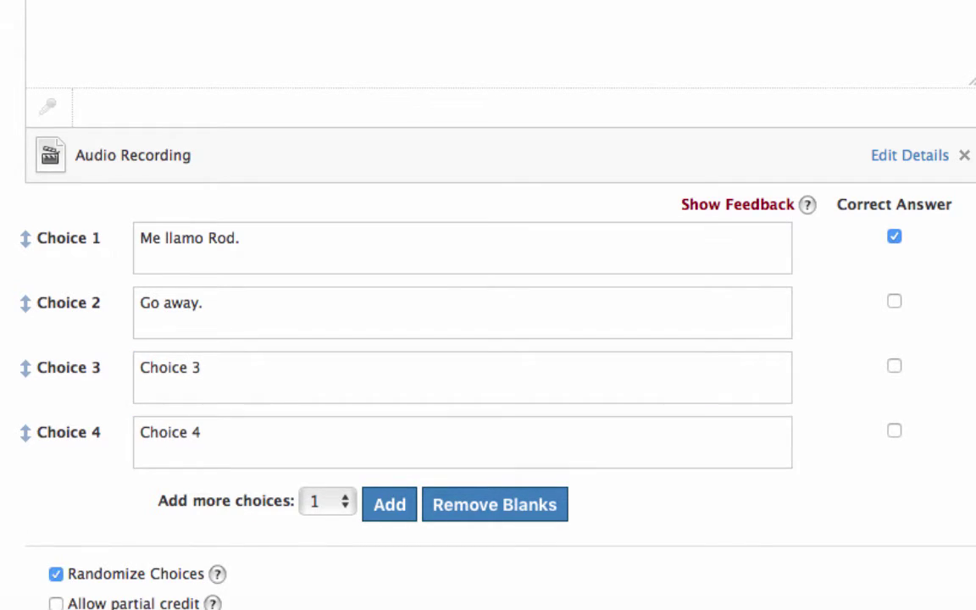
scroll(488, 339, down, 3)
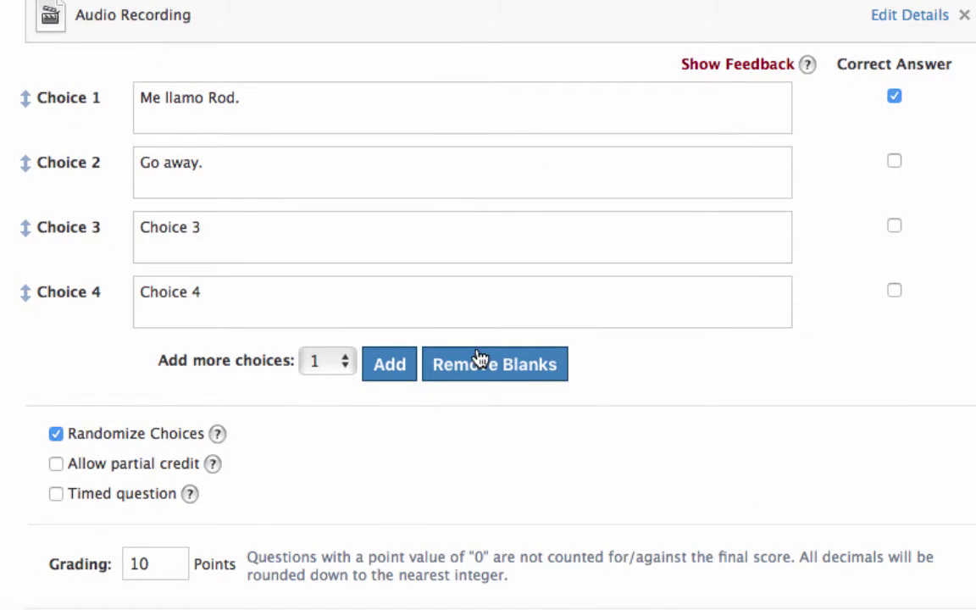
scroll(393, 412, down, 6)
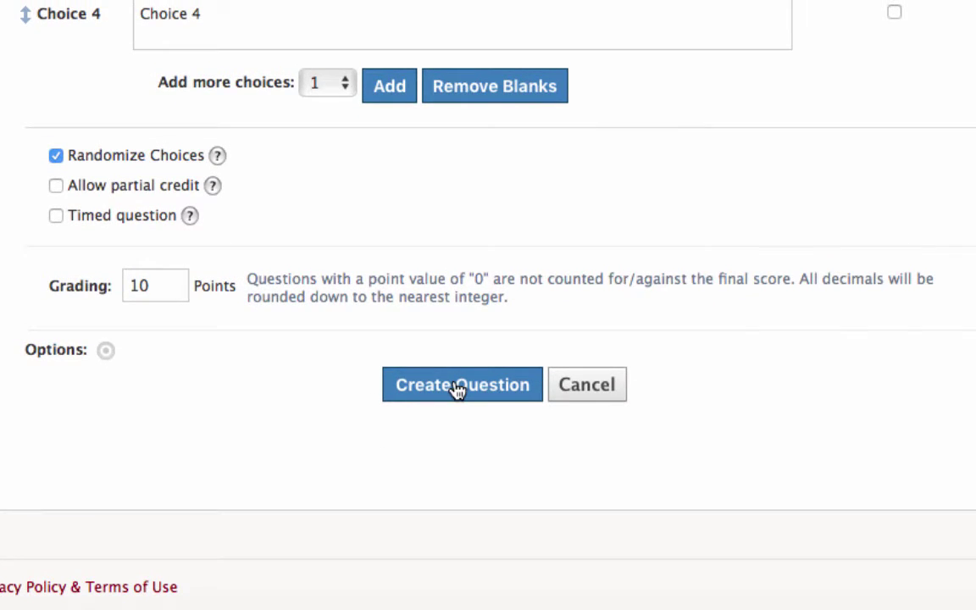
click(463, 385)
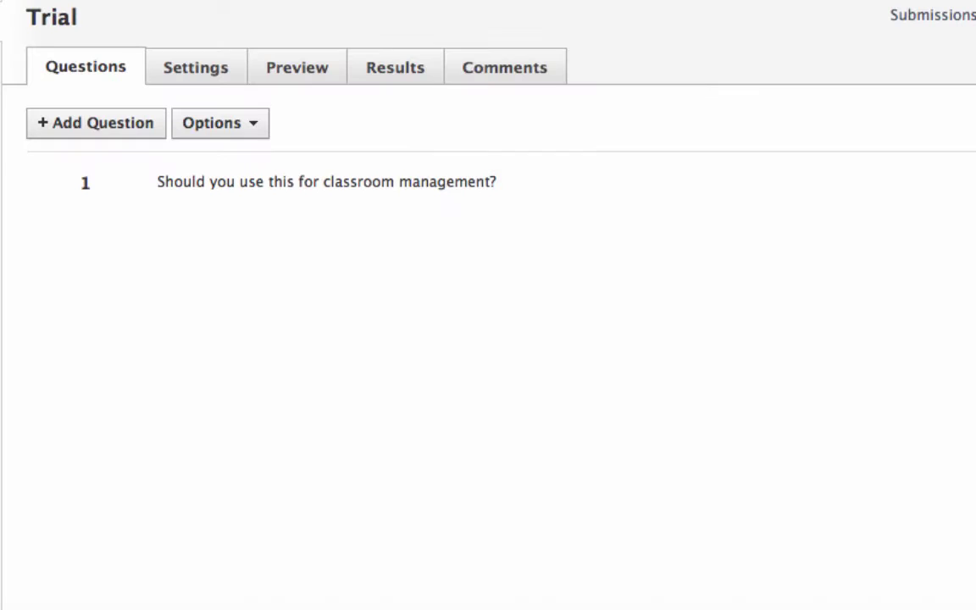
scroll(710, 42, up, 3)
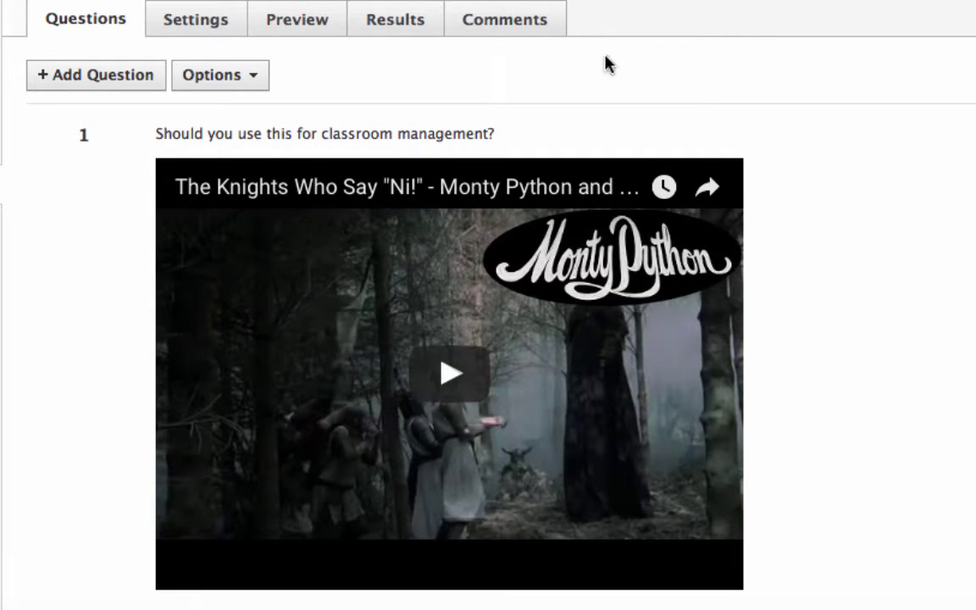
Step: Start a preview attempt and play Question 2's audio recording through to the end
click(297, 21)
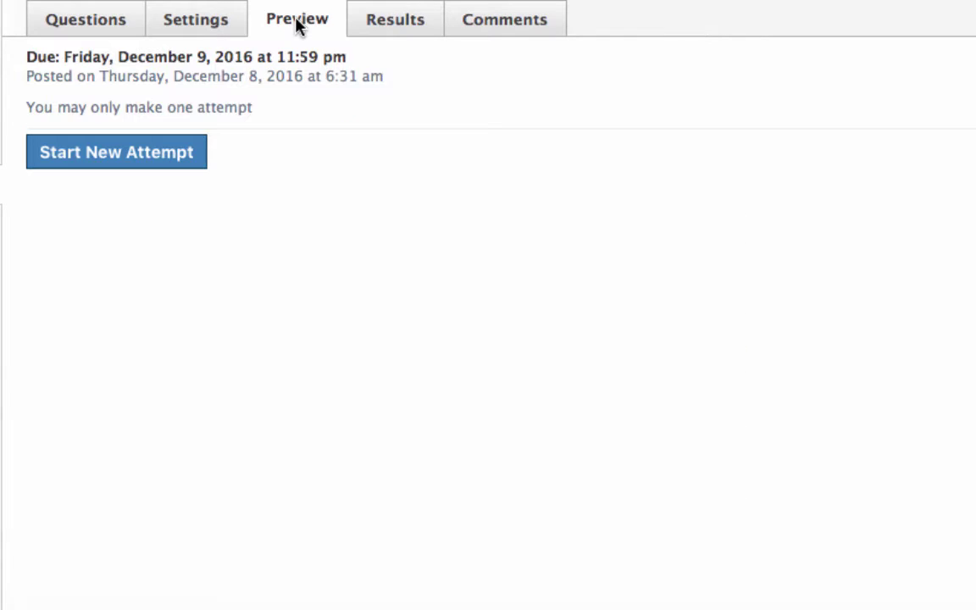
click(152, 152)
scroll(785, 401, down, 4)
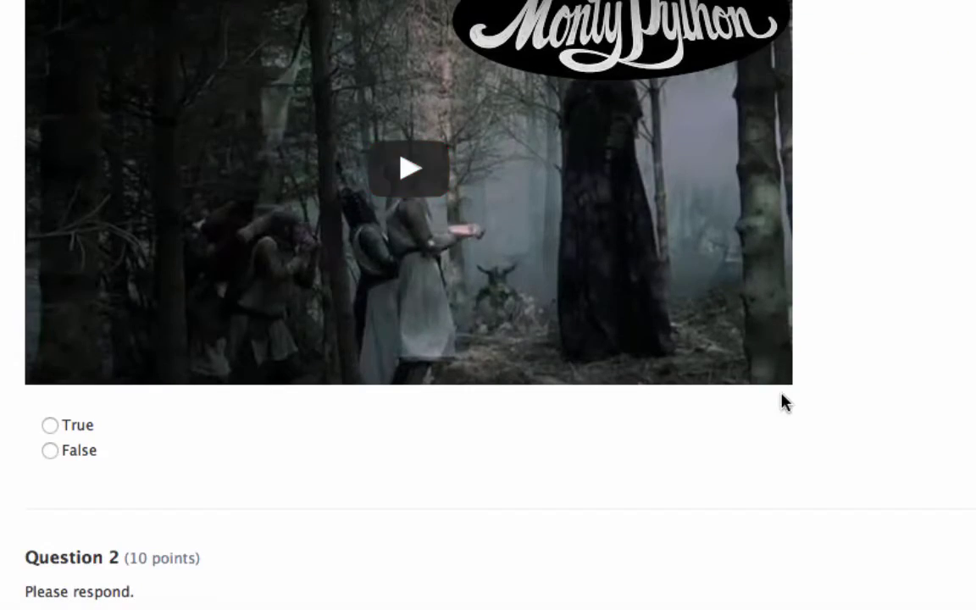
scroll(784, 402, down, 5)
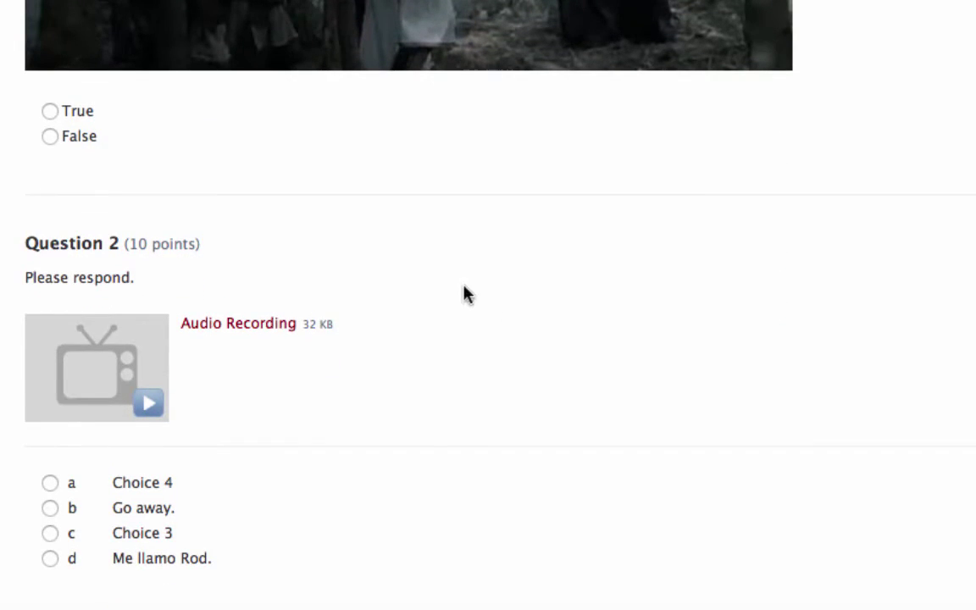
click(151, 414)
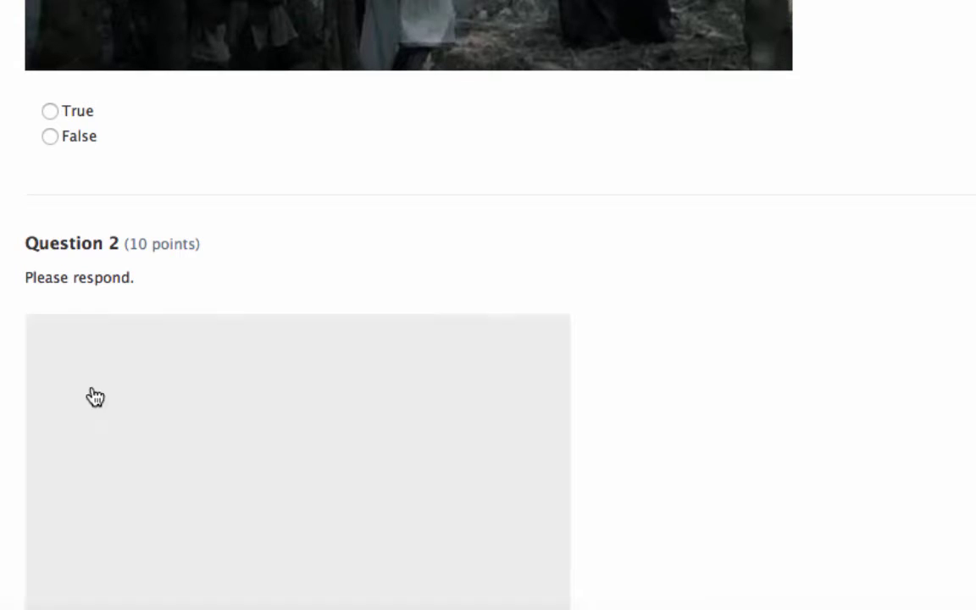
scroll(93, 396, down, 2)
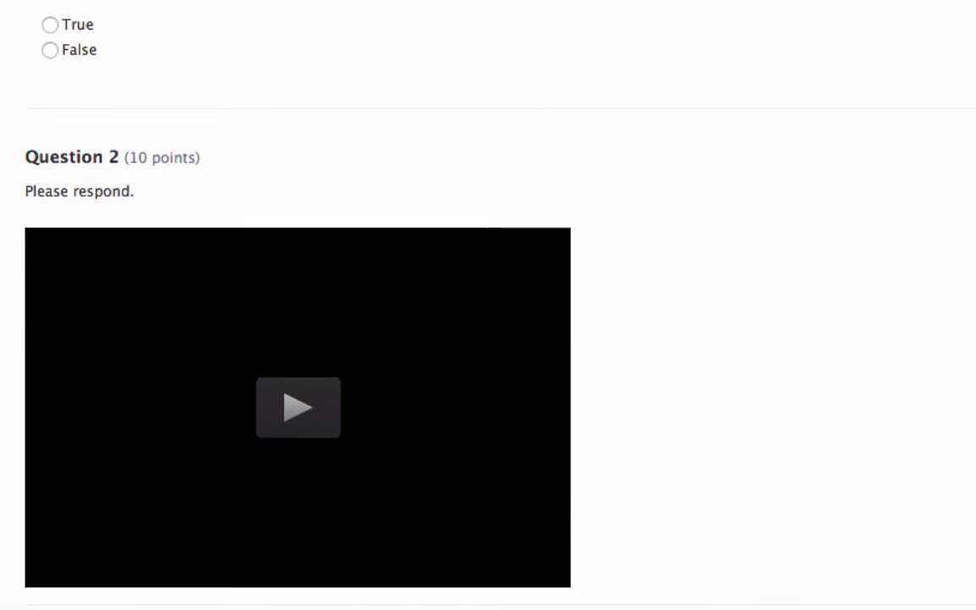
click(291, 417)
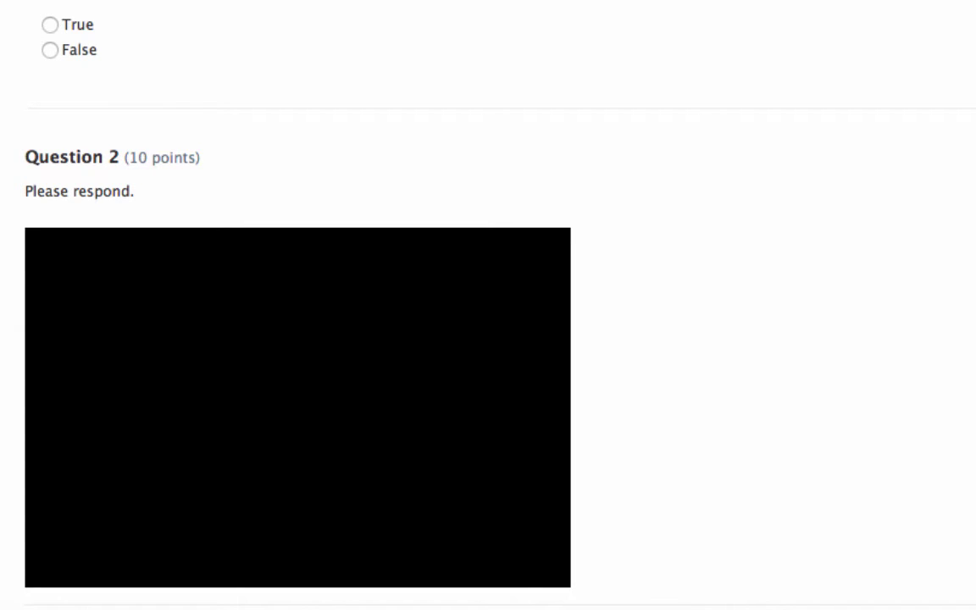
scroll(38, 449, down, 5)
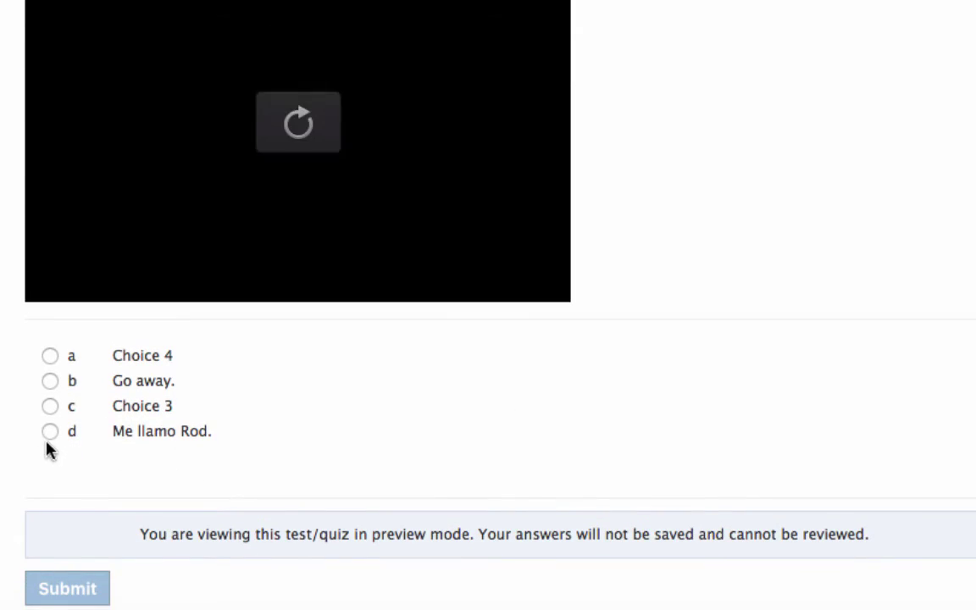
scroll(2, 430, up, 10)
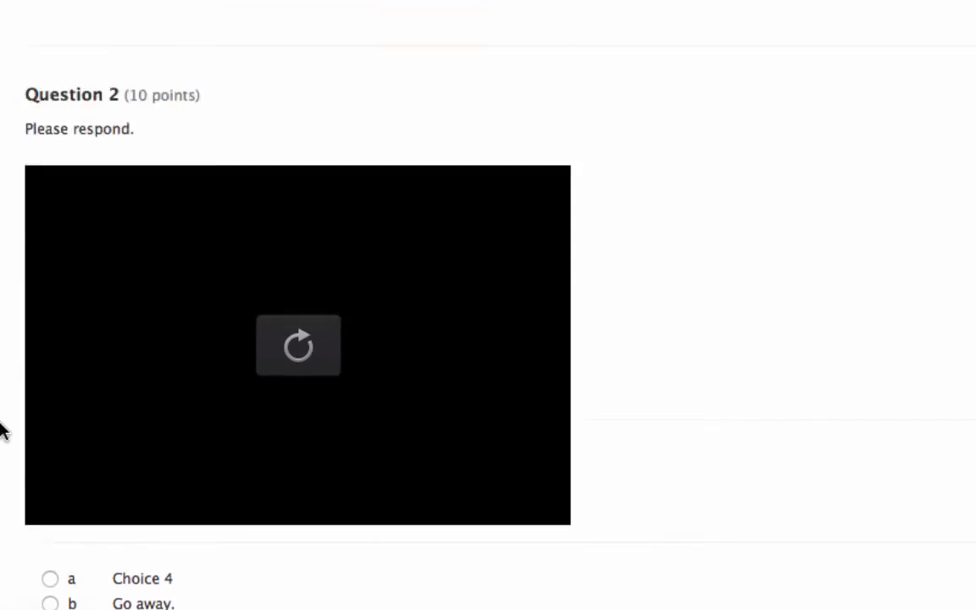